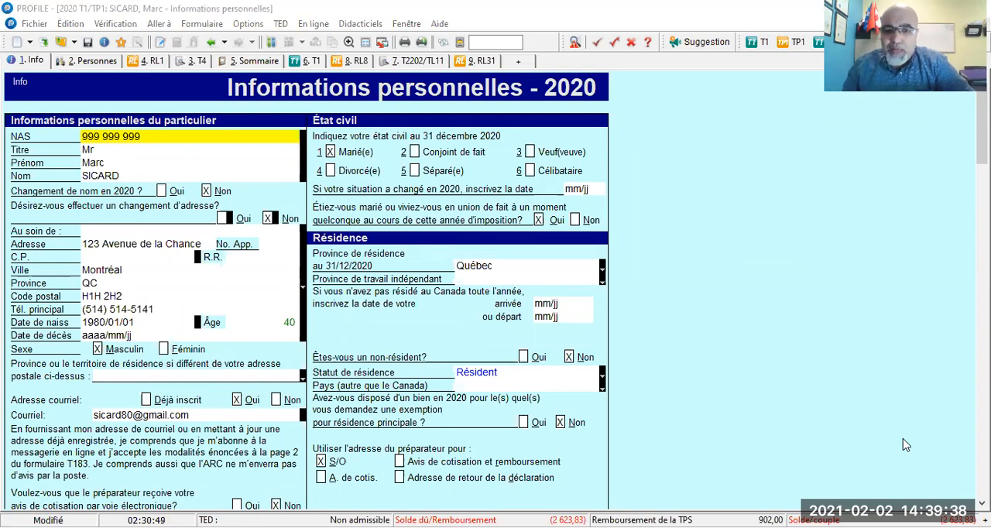
Switch to the case study PDF in Foxit PhantomPDF and examine the RL-24 childcare expense slip on page 9
{"action": "key", "text": "alt+Tab"}
{"action": "scroll", "coordinate": [575, 253], "scroll_direction": "down", "scroll_amount": 15}
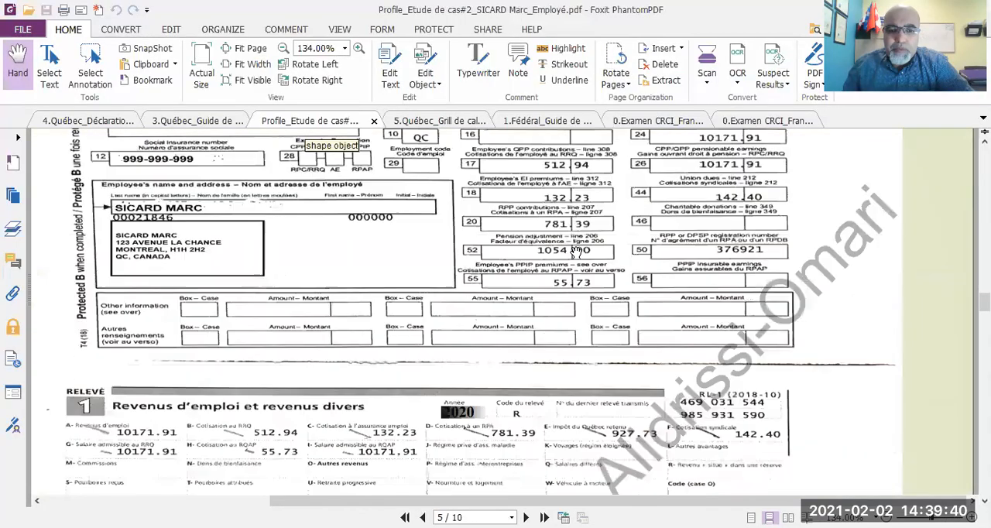
{"action": "scroll", "coordinate": [575, 253], "scroll_direction": "down", "scroll_amount": 20}
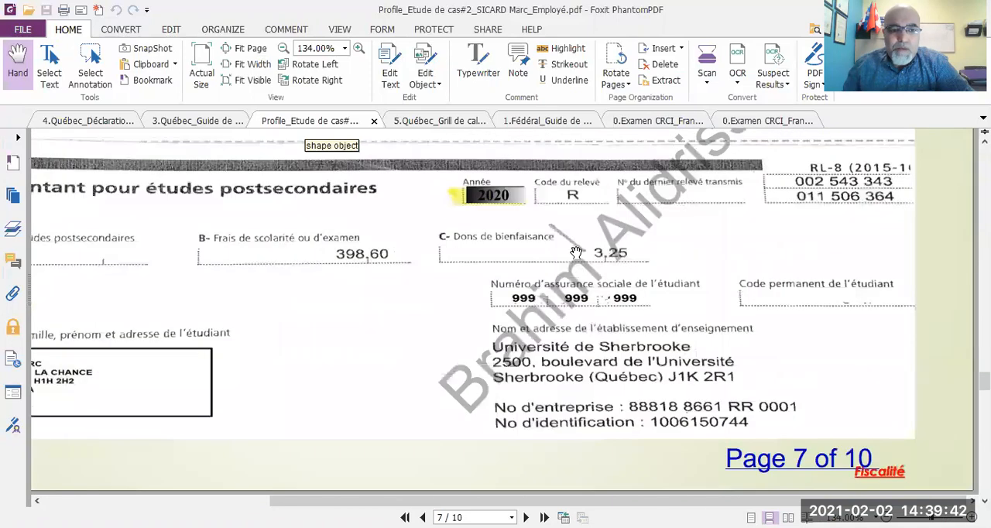
{"action": "scroll", "coordinate": [576, 253], "scroll_direction": "down", "scroll_amount": 5}
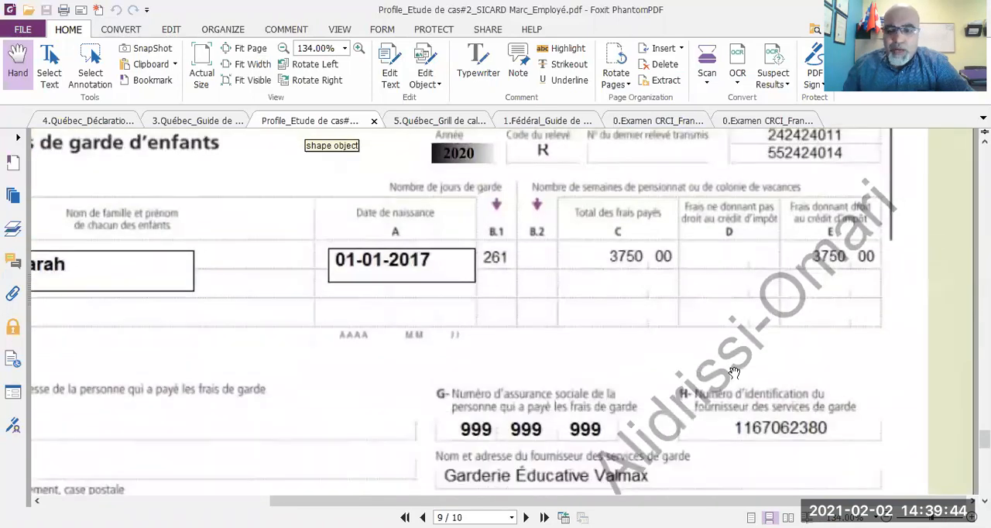
{"action": "scroll", "coordinate": [814, 249], "scroll_direction": "down", "scroll_amount": 3}
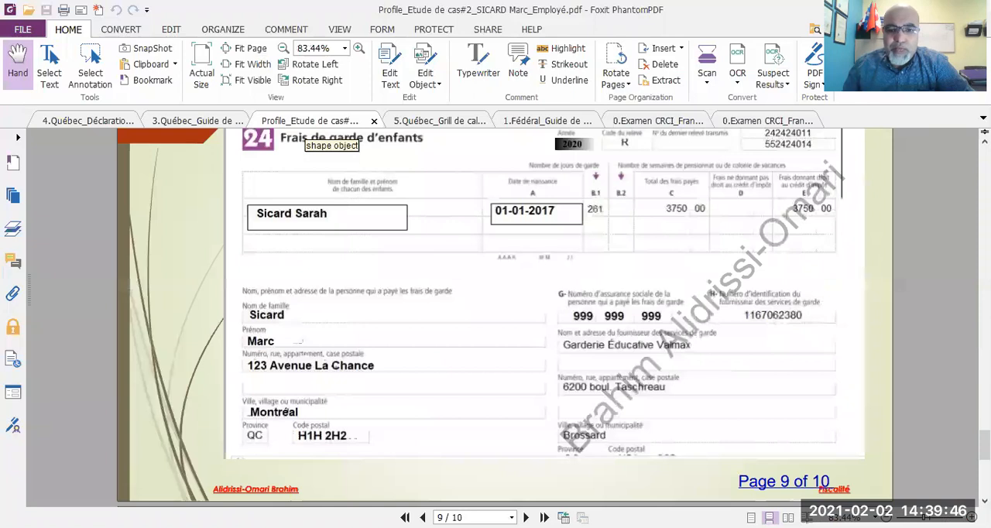
{"action": "scroll", "coordinate": [814, 249], "scroll_direction": "down", "scroll_amount": 1}
{"action": "scroll", "coordinate": [814, 249], "scroll_direction": "up", "scroll_amount": 2}
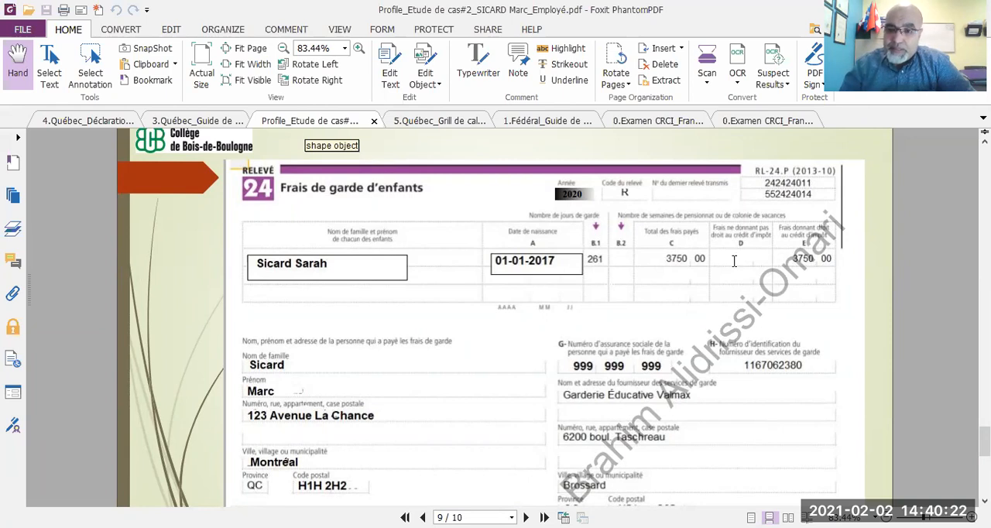
{"action": "scroll", "coordinate": [734, 261], "scroll_direction": "down", "scroll_amount": 4}
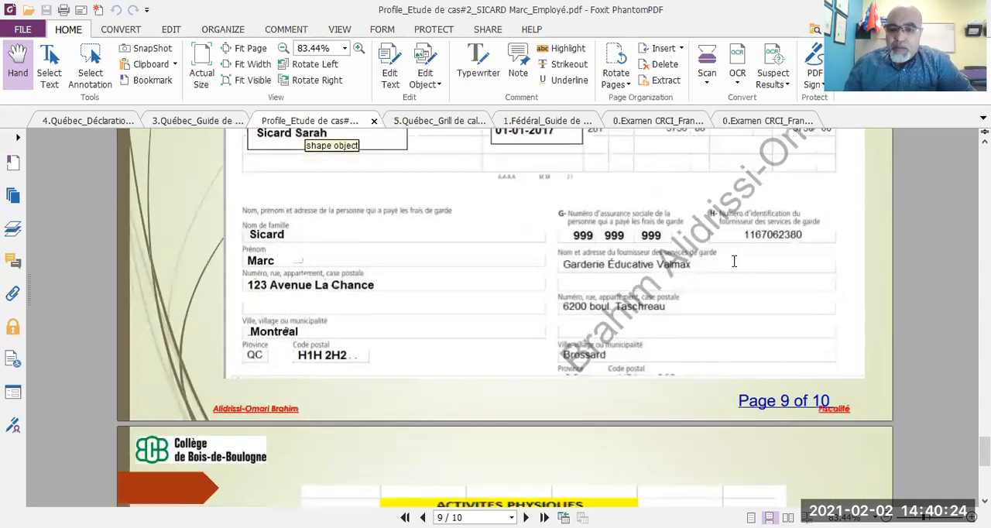
{"action": "scroll", "coordinate": [734, 261], "scroll_direction": "up", "scroll_amount": 2}
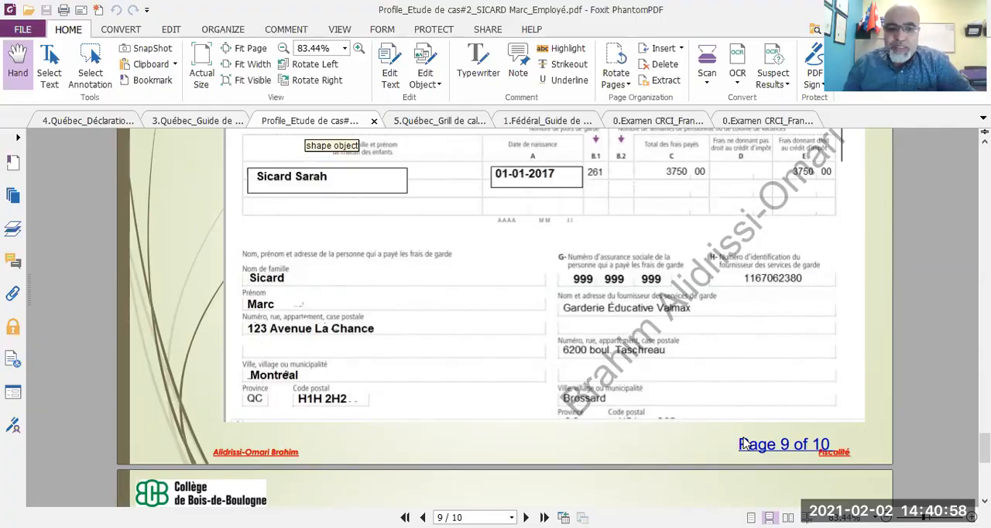
Return to PROFILE and select the first dependant as the eligible child in the dependants form's federal childcare expense table
{"action": "key", "text": "alt+Tab"}
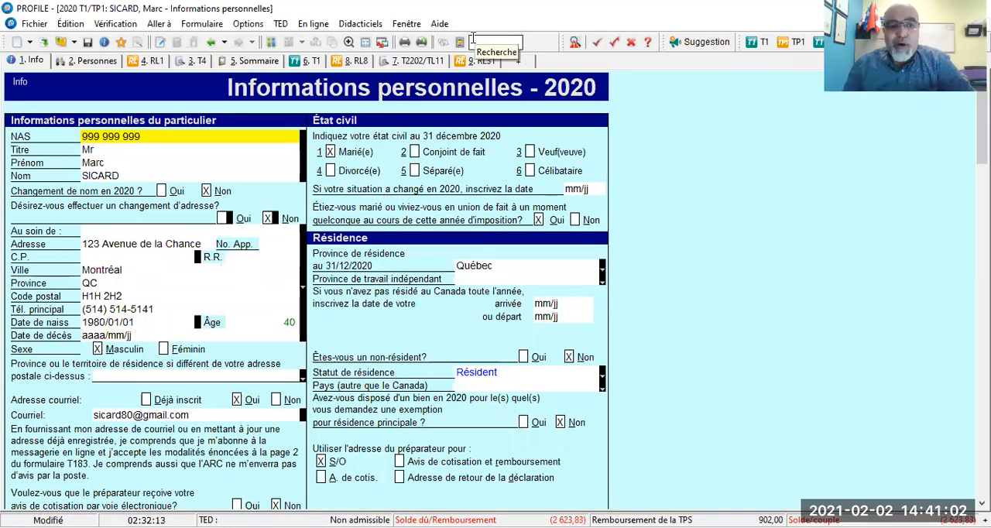
{"action": "left_click", "coordinate": [93, 61]}
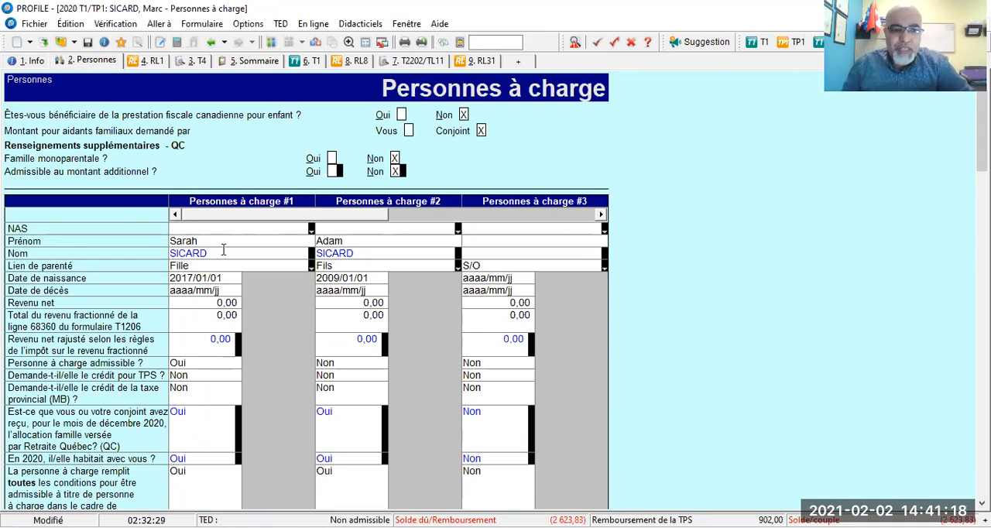
{"action": "scroll", "coordinate": [202, 255], "scroll_direction": "down", "scroll_amount": 7}
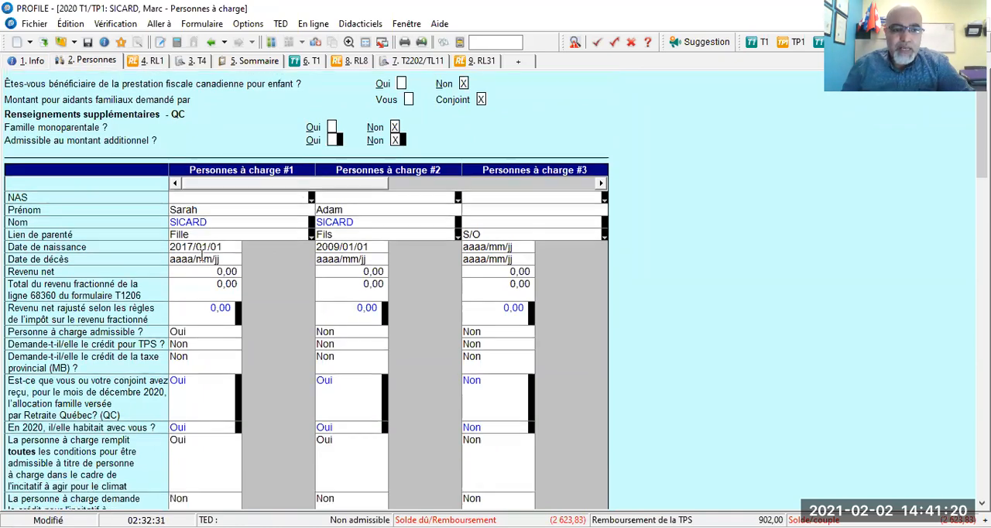
{"action": "scroll", "coordinate": [200, 259], "scroll_direction": "down", "scroll_amount": 18}
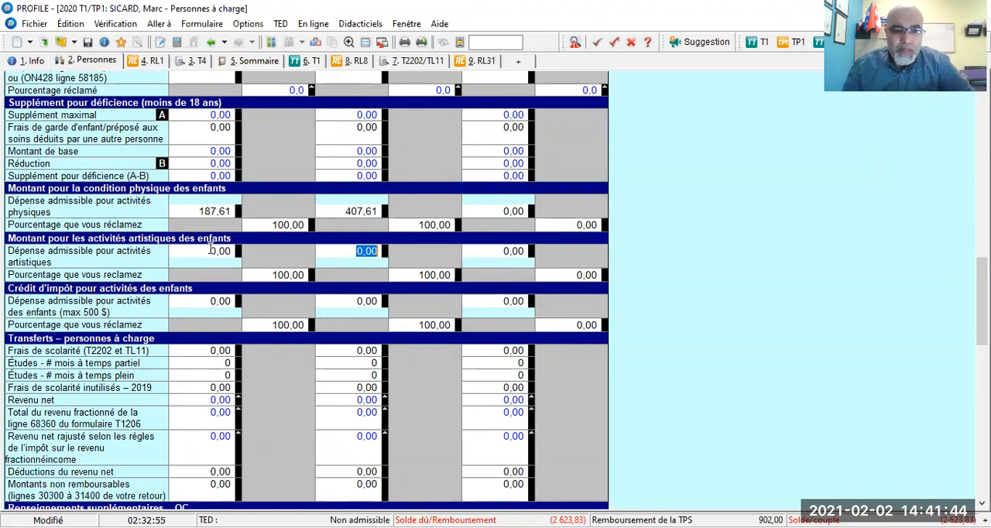
{"action": "scroll", "coordinate": [211, 248], "scroll_direction": "down", "scroll_amount": 5}
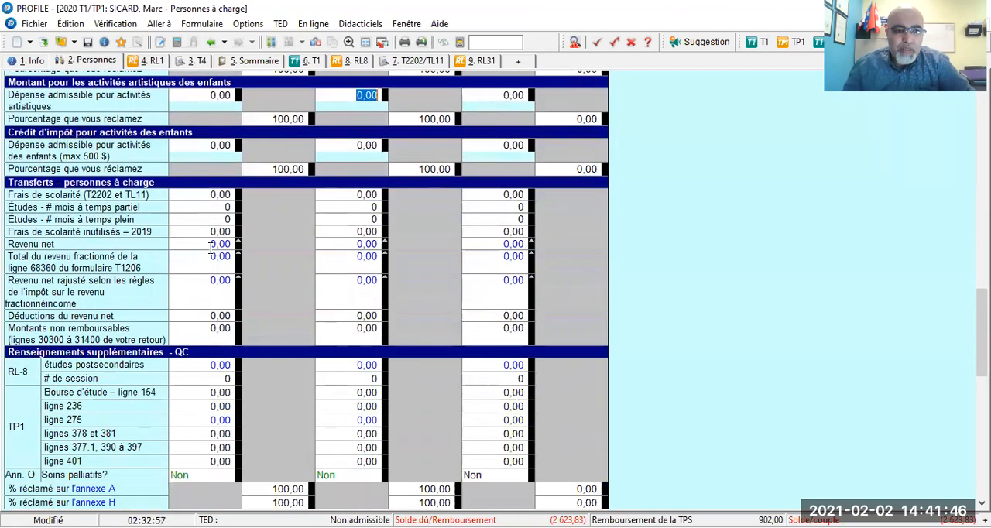
{"action": "scroll", "coordinate": [210, 248], "scroll_direction": "down", "scroll_amount": 11}
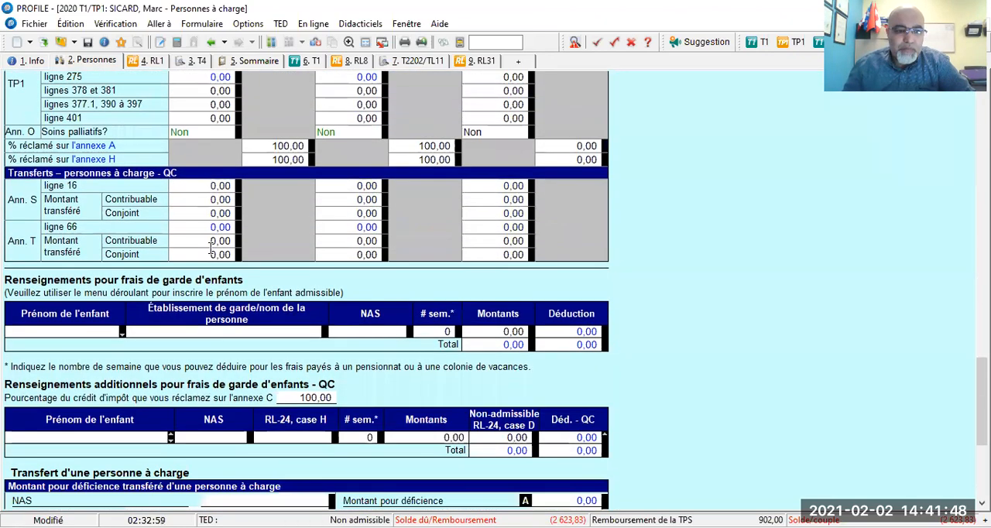
{"action": "scroll", "coordinate": [211, 248], "scroll_direction": "down", "scroll_amount": 2}
{"action": "scroll", "coordinate": [210, 248], "scroll_direction": "down", "scroll_amount": 2}
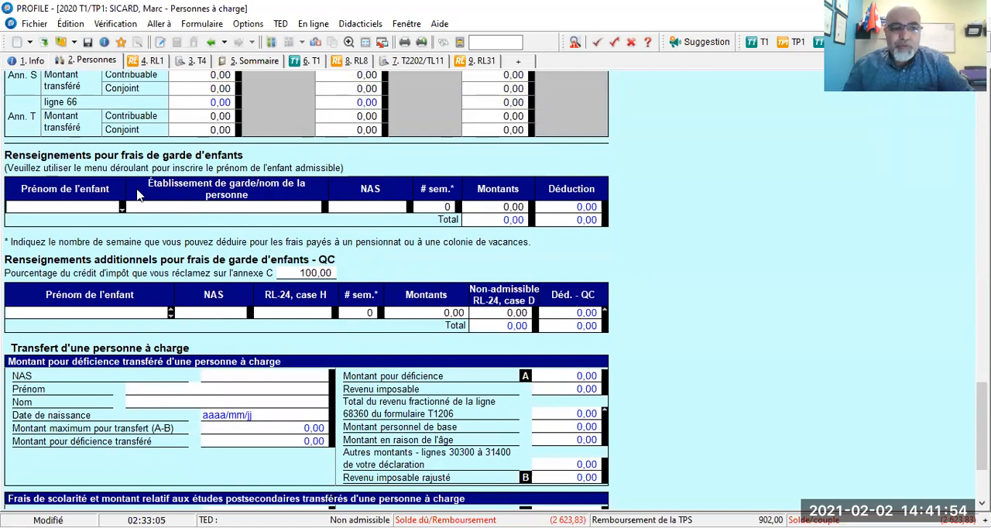
{"action": "left_click", "coordinate": [118, 206]}
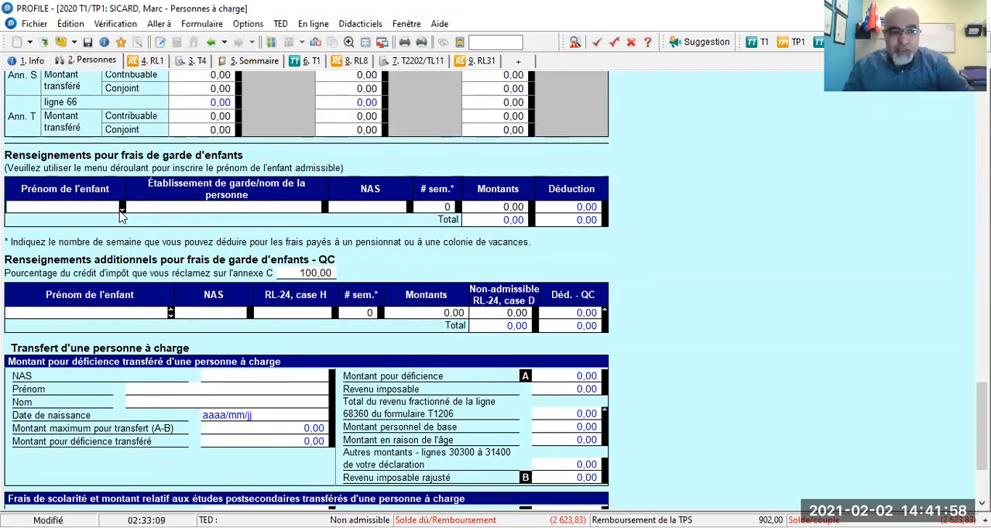
{"action": "left_click", "coordinate": [122, 207]}
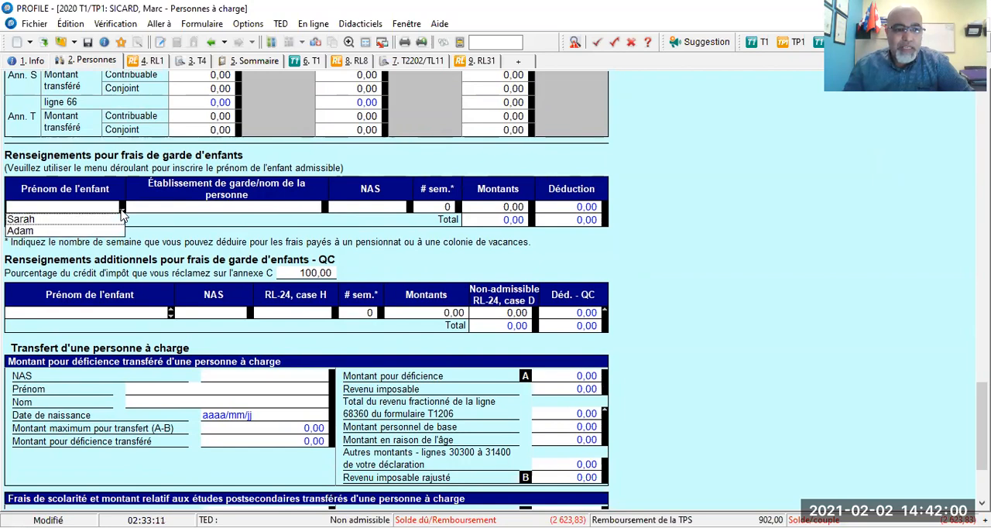
{"action": "left_click", "coordinate": [61, 220]}
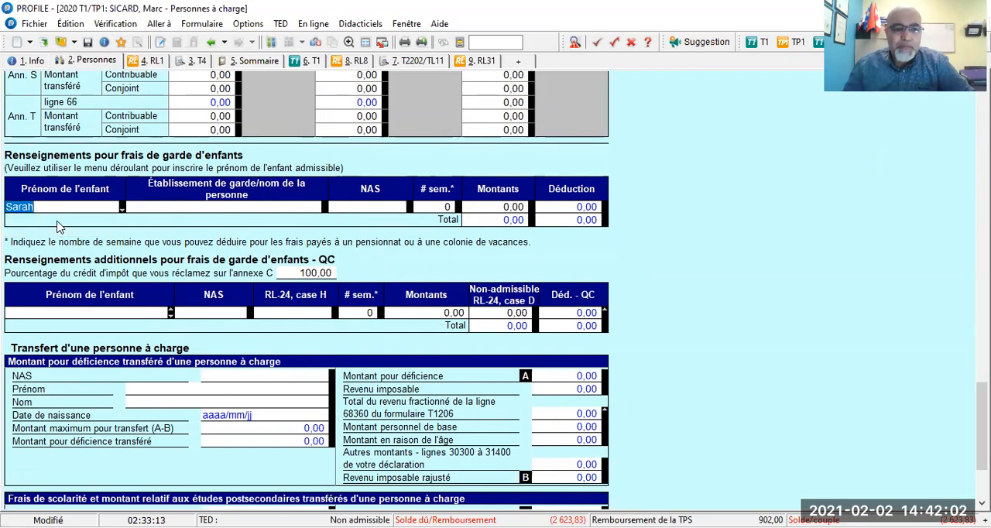
Enter "Garderie Educative Valmax" as the childcare establishment for the selected child
{"action": "left_click", "coordinate": [181, 205]}
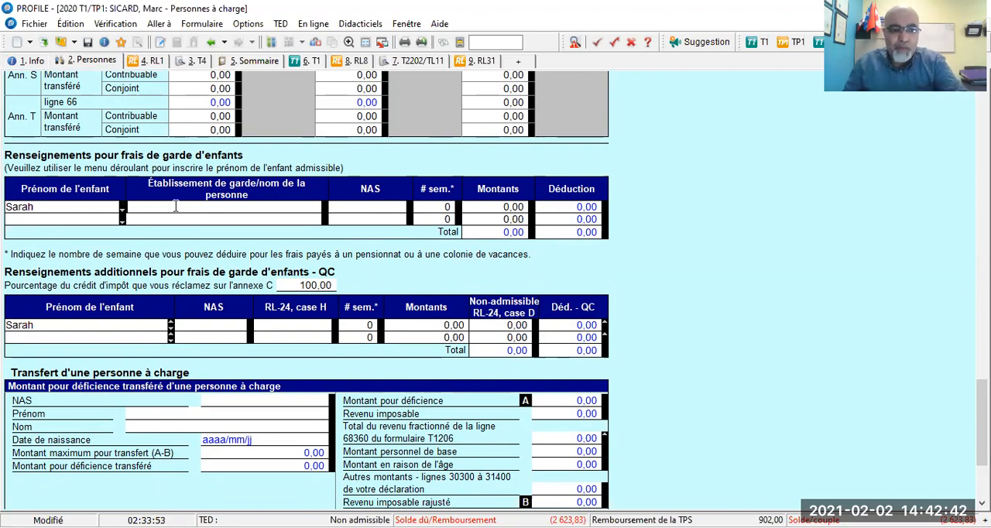
{"action": "left_click", "coordinate": [176, 207]}
{"action": "type", "text": "gg"}
{"action": "key", "text": "BackSpace"}
{"action": "key", "text": "BackSpace"}
{"action": "type", "text": "Garderie Educative"}
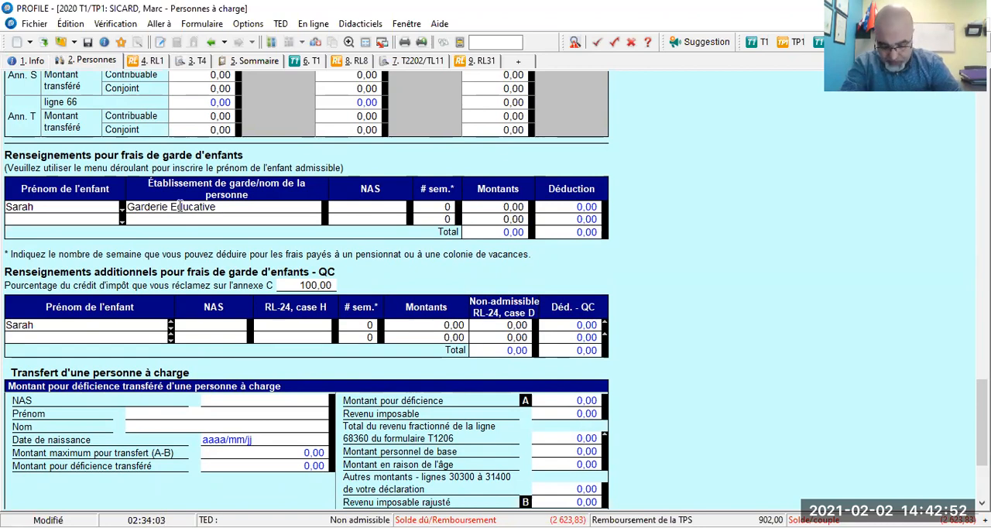
{"action": "type", "text": "Valmax"}
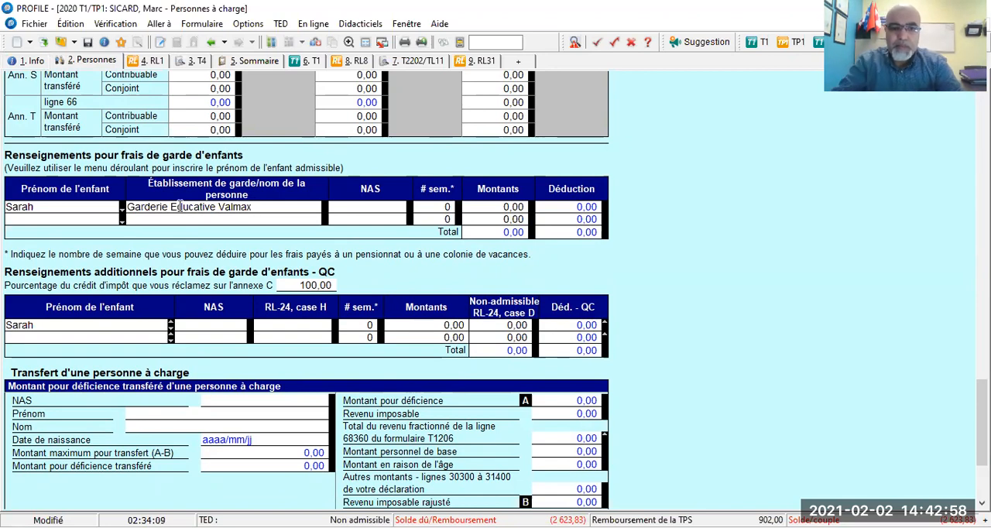
Check the days of care on the RL-24 slip in the PDF, and enter 52.5 as the child's number of weeks in PROFILE
{"action": "left_click", "coordinate": [422, 205]}
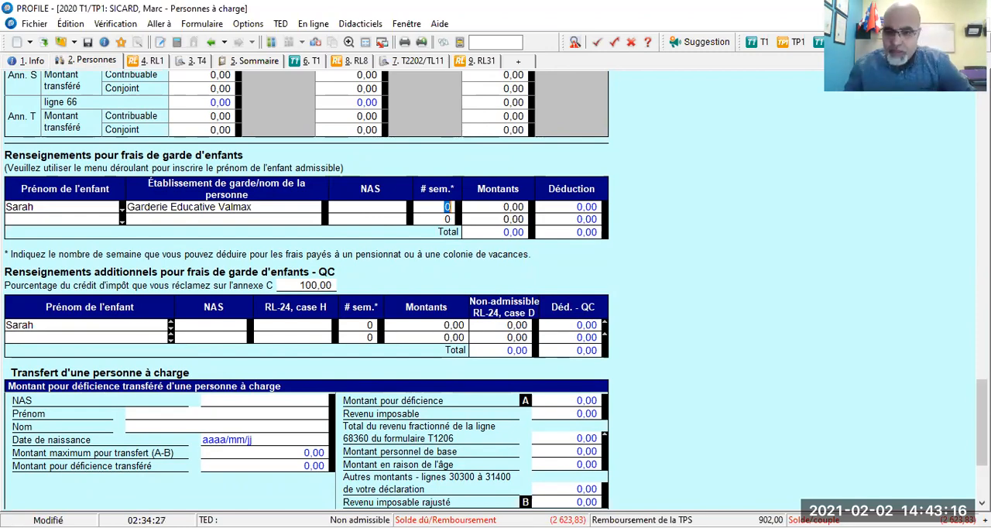
{"action": "key", "text": "alt+Tab"}
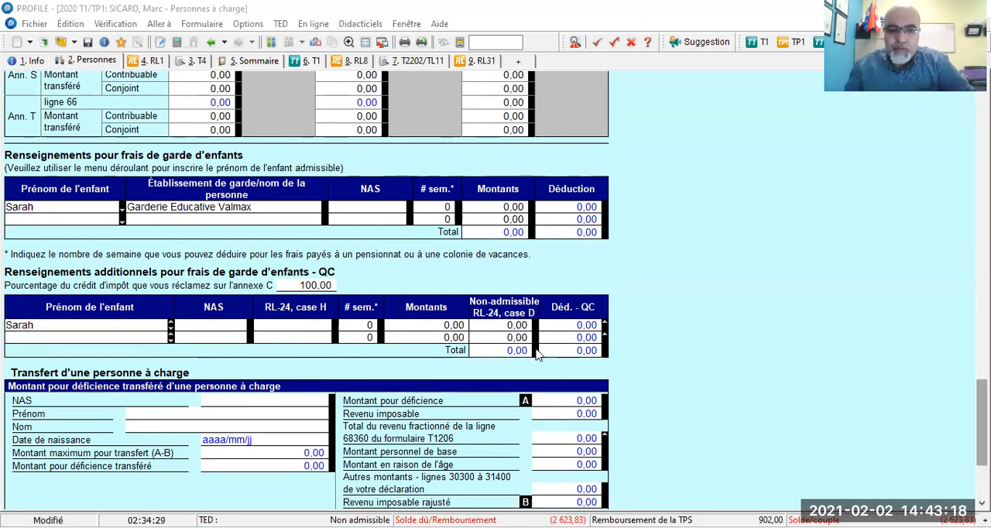
{"action": "scroll", "coordinate": [495, 263], "scroll_direction": "up", "scroll_amount": 1}
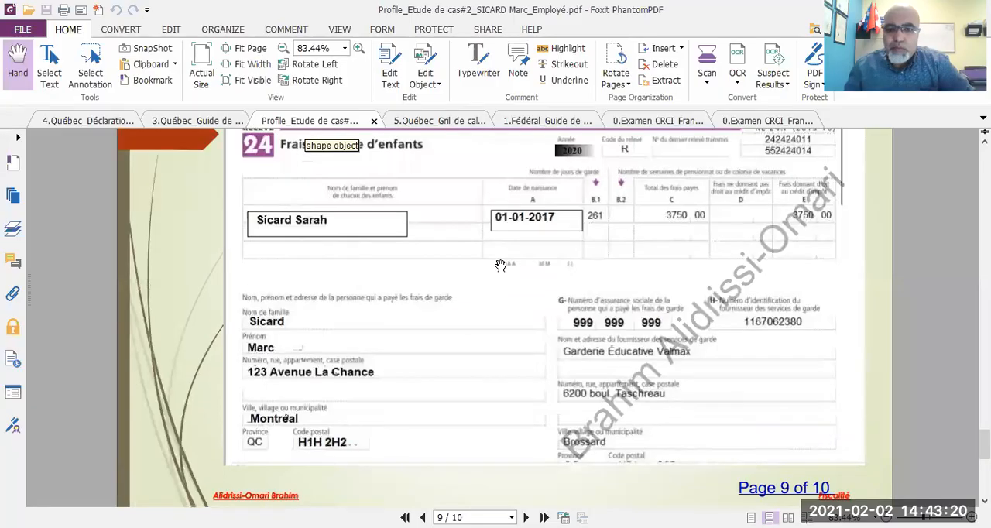
{"action": "scroll", "coordinate": [501, 264], "scroll_direction": "up", "scroll_amount": 1}
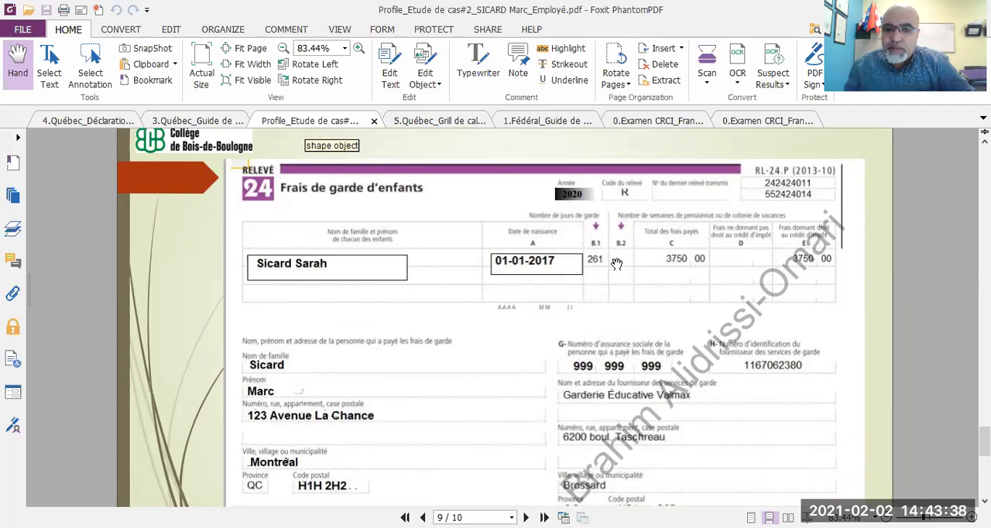
{"action": "scroll", "coordinate": [616, 263], "scroll_direction": "down", "scroll_amount": 1}
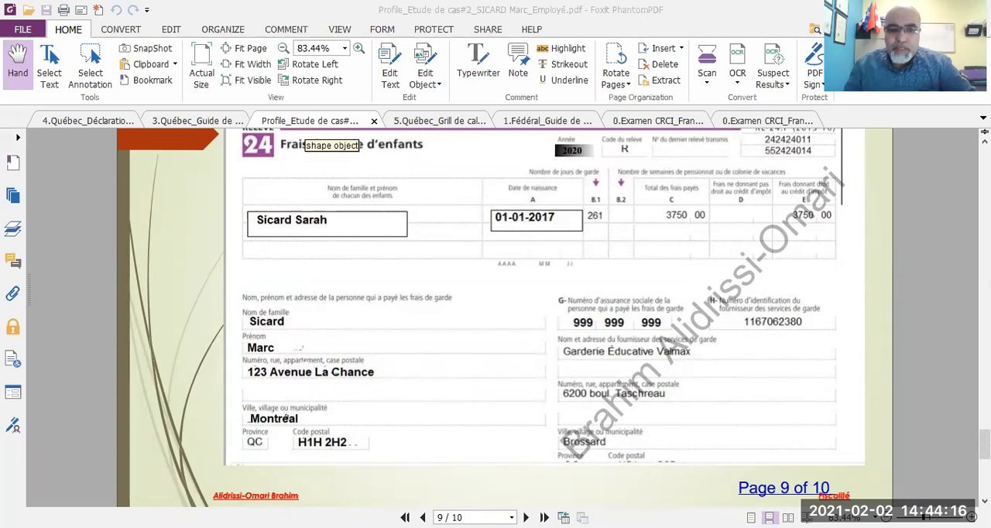
{"action": "key", "text": "alt+Tab"}
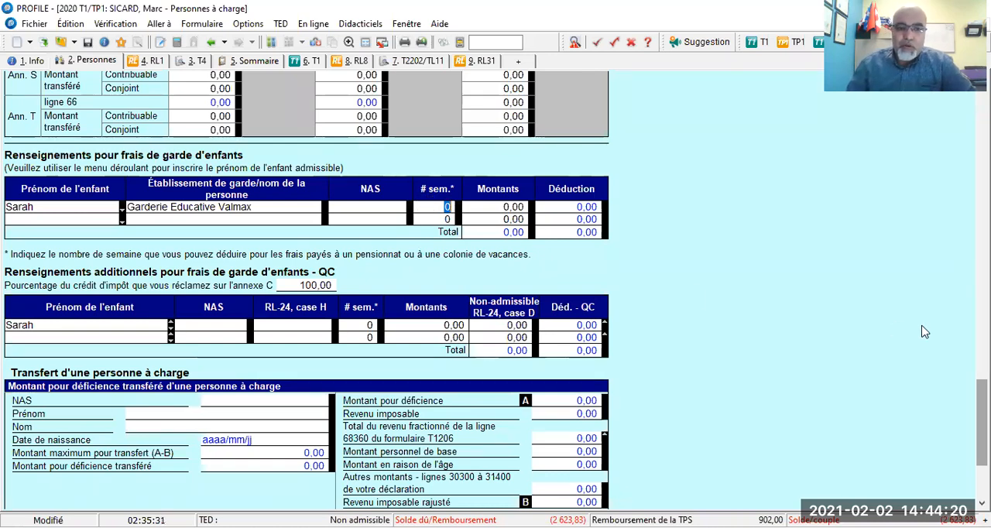
{"action": "type", "text": "5"}
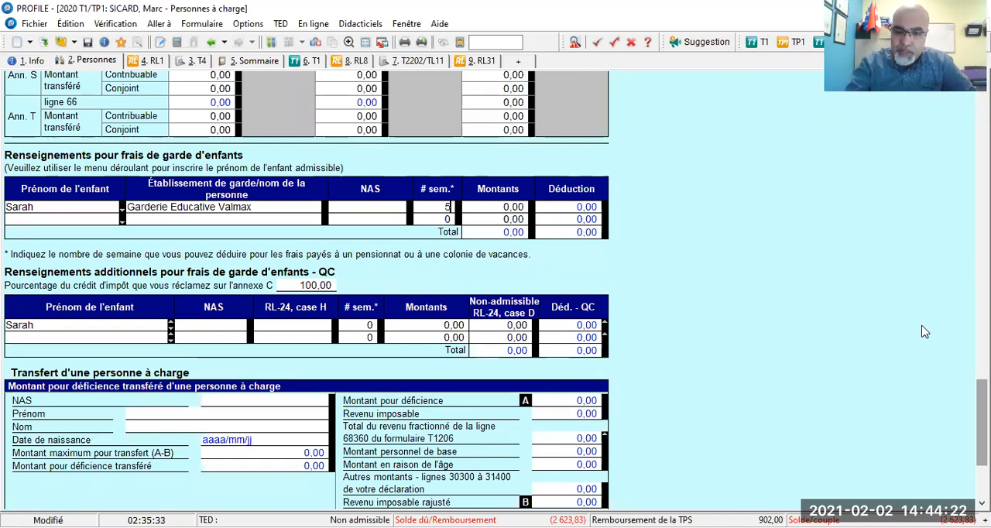
{"action": "type", "text": "2,5"}
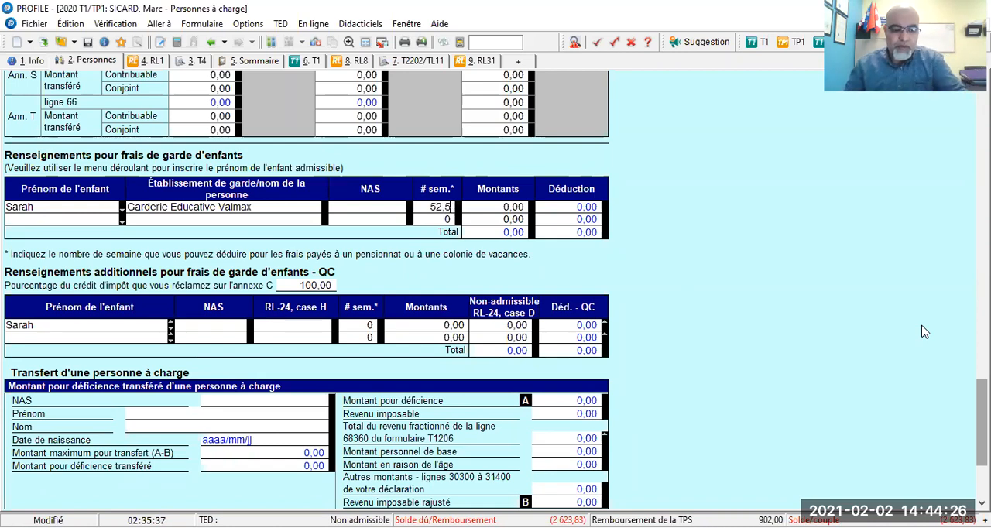
{"action": "key", "text": "Return"}
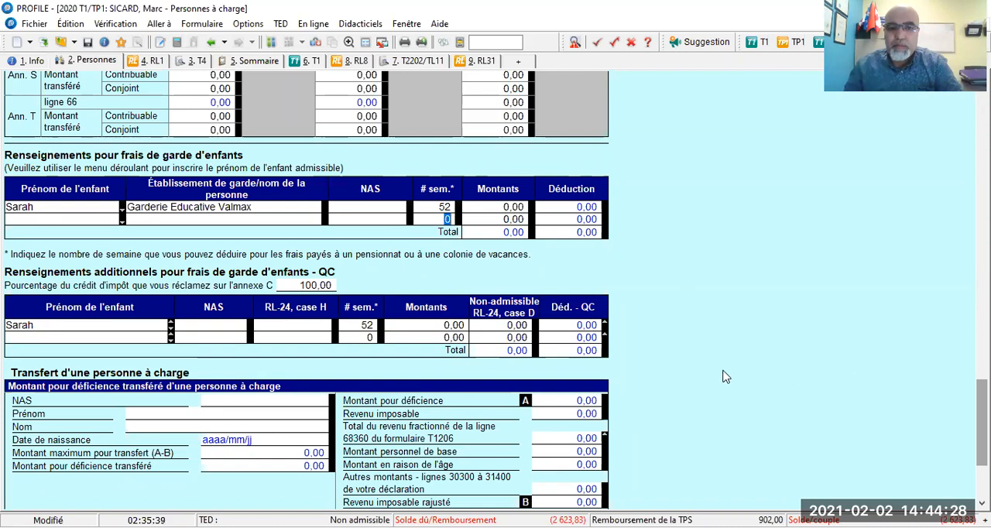
Set the child's federal childcare expense amount to 3750
{"action": "left_click", "coordinate": [499, 207]}
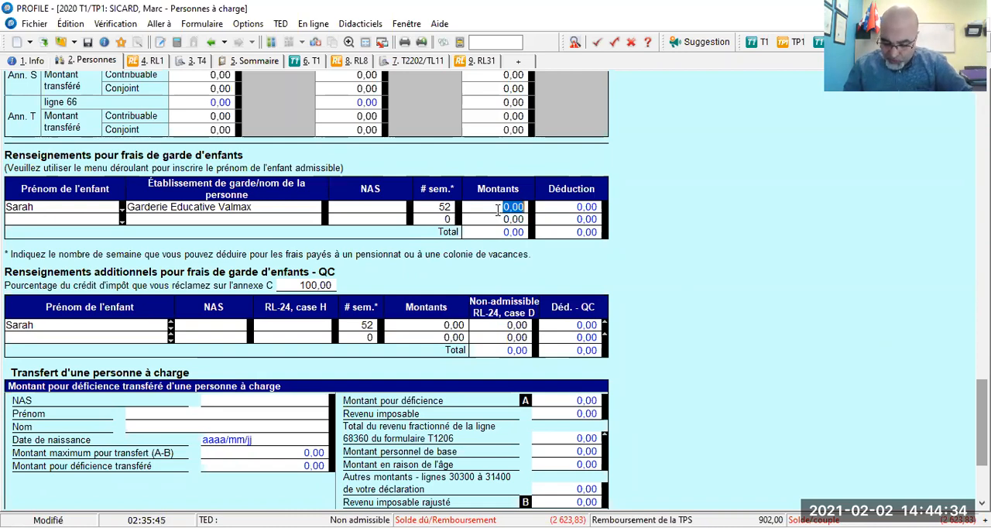
{"action": "type", "text": "3750"}
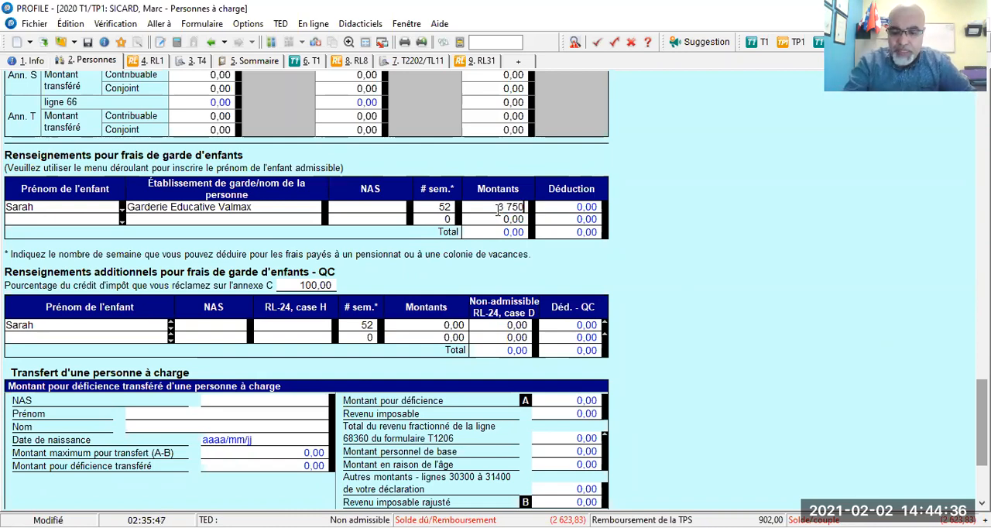
{"action": "key", "text": "Return"}
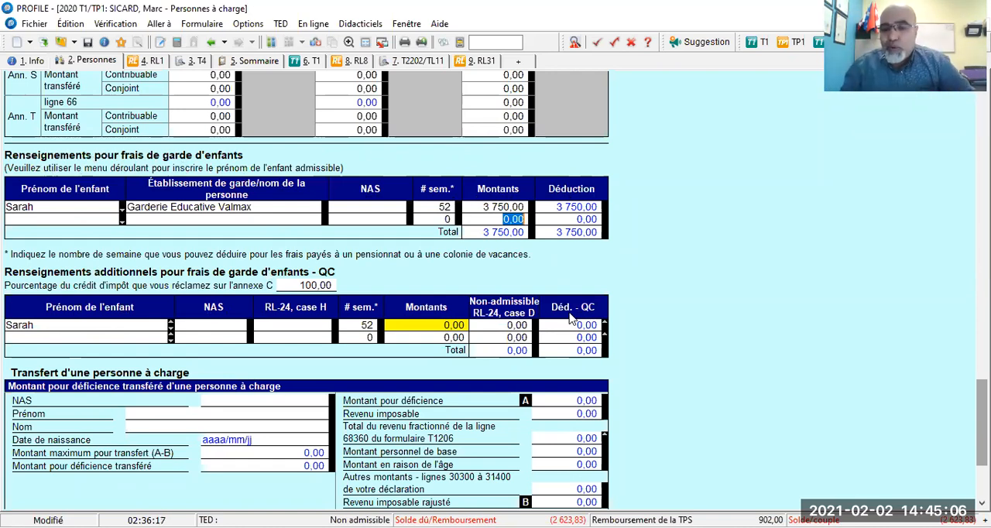
In the additional Québec childcare table, enter the provider's identification number for RL-24 box H and an amount of 3750 for the child
{"action": "left_click", "coordinate": [275, 325]}
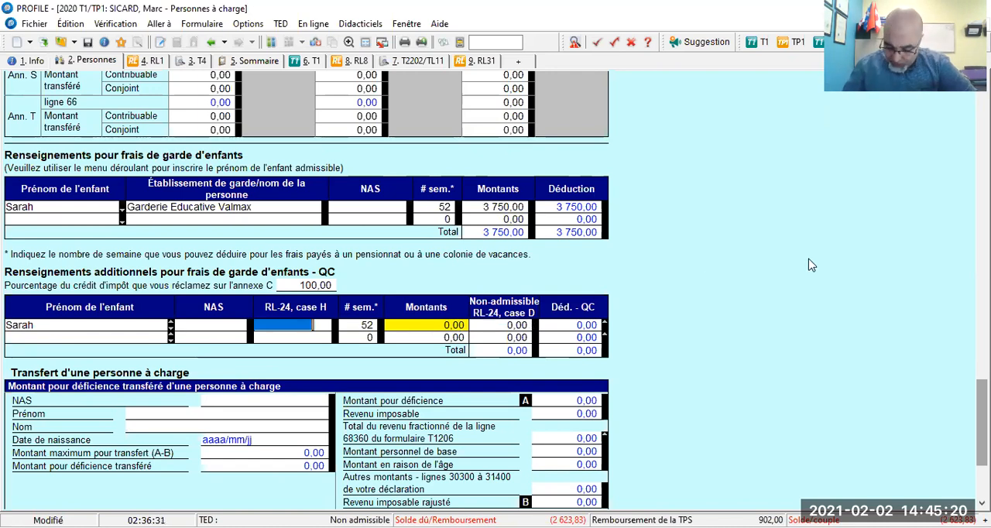
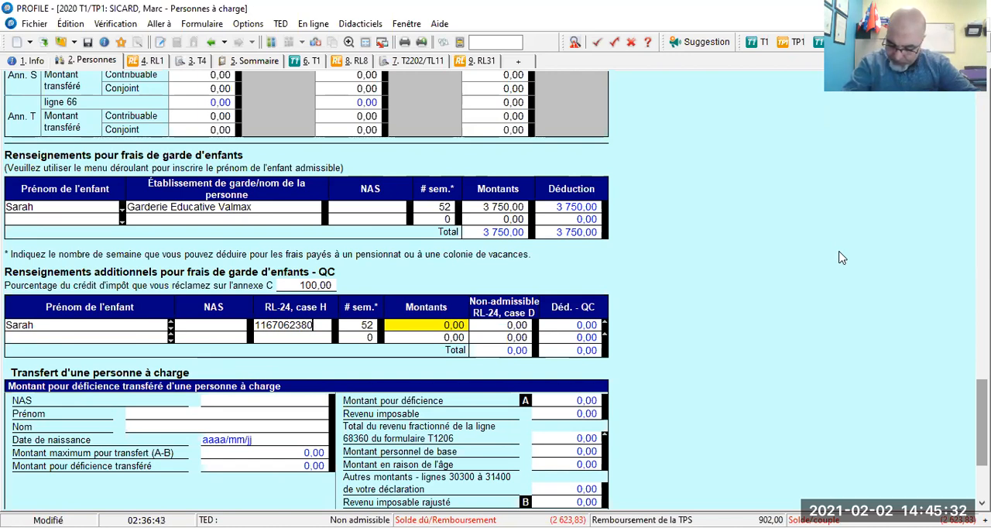
{"action": "key", "text": "Tab"}
{"action": "key", "text": "Tab"}
{"action": "type", "text": "3 750"}
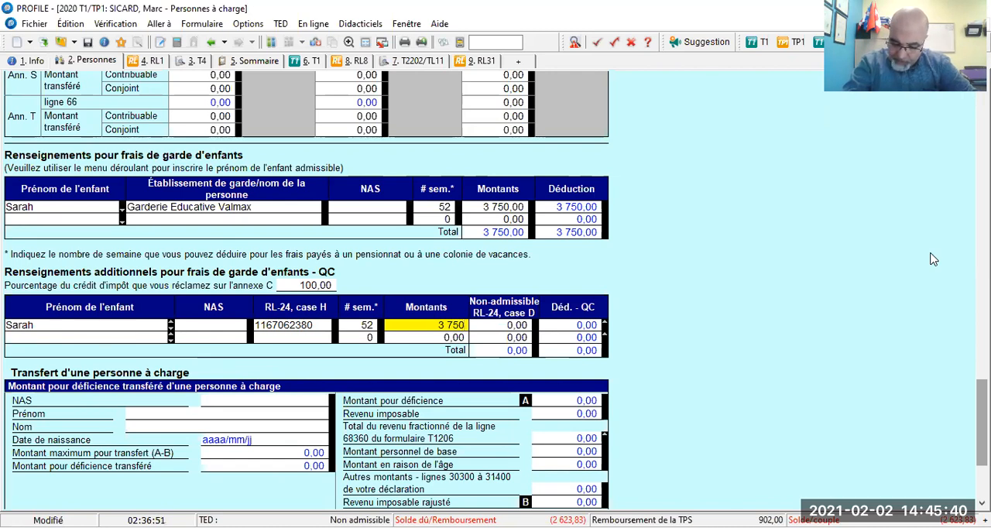
Set the child's non-admissible amount for RL-24 box D to 750 in the additional Québec childcare table
{"action": "key", "text": "Tab"}
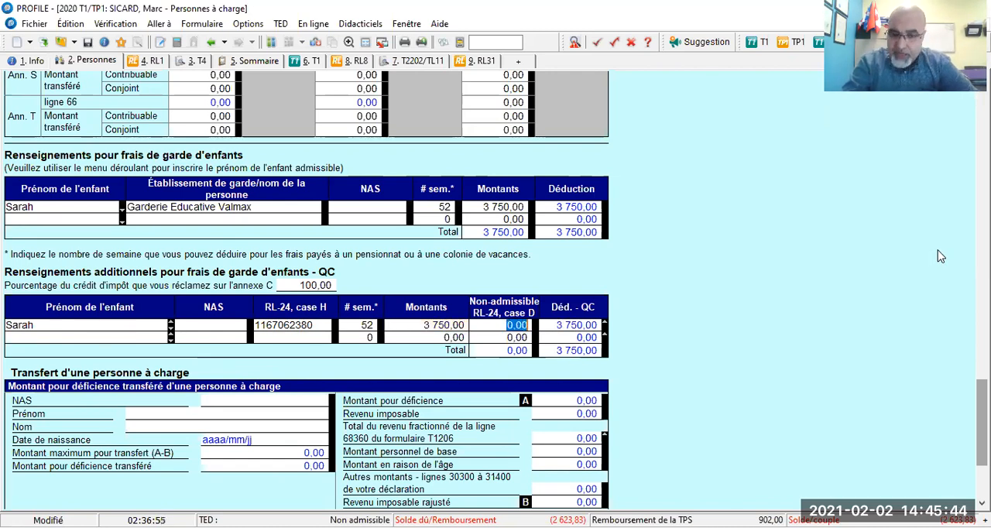
{"action": "key", "text": "Right"}
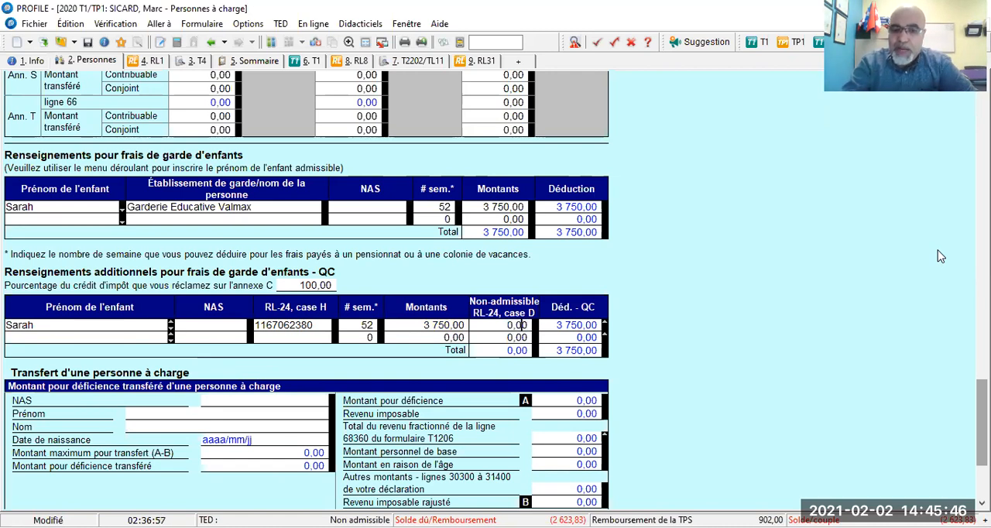
{"action": "key", "text": "Home"}
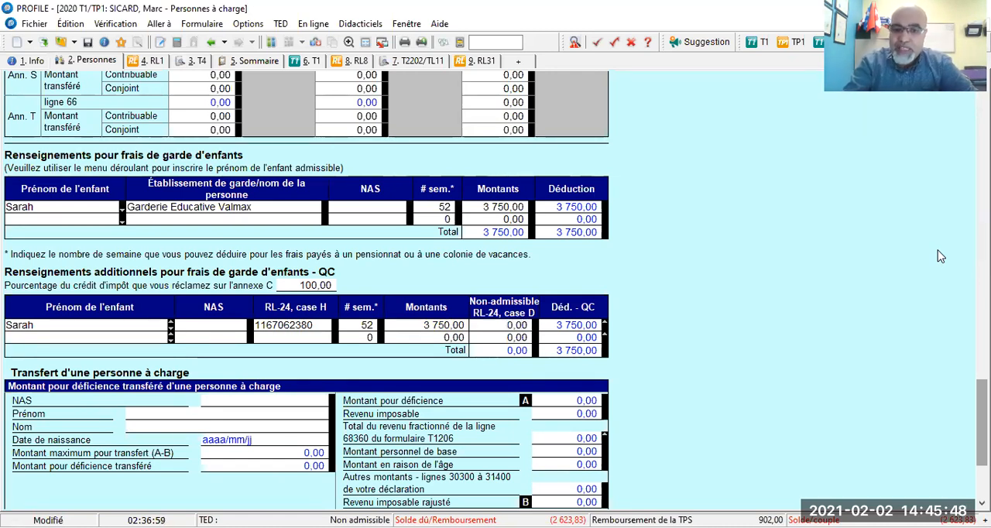
{"action": "type", "text": "7 50"}
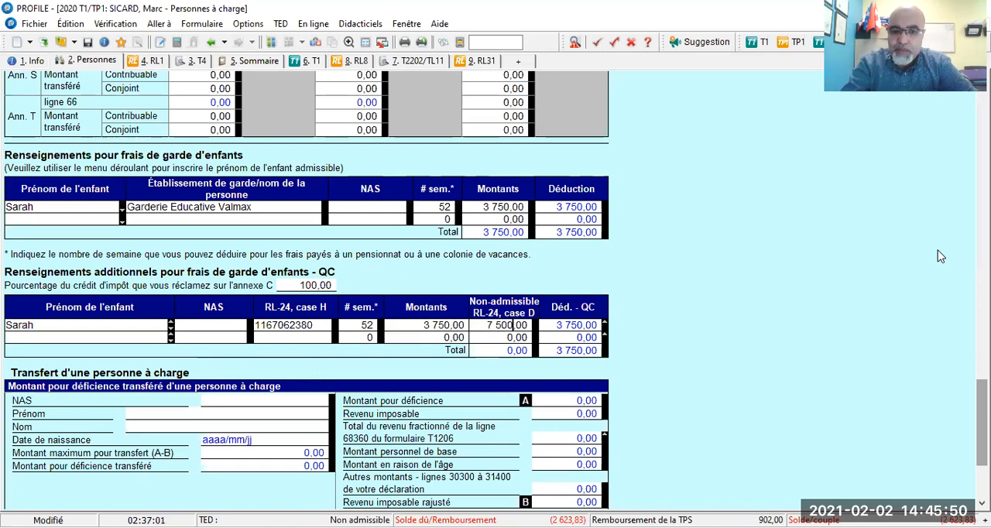
{"action": "key", "text": "BackSpace"}
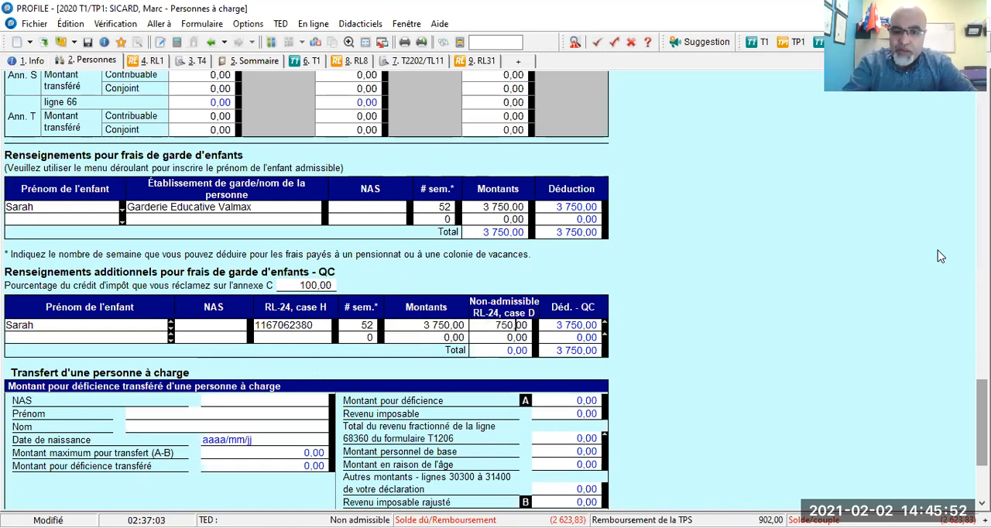
{"action": "key", "text": "Return"}
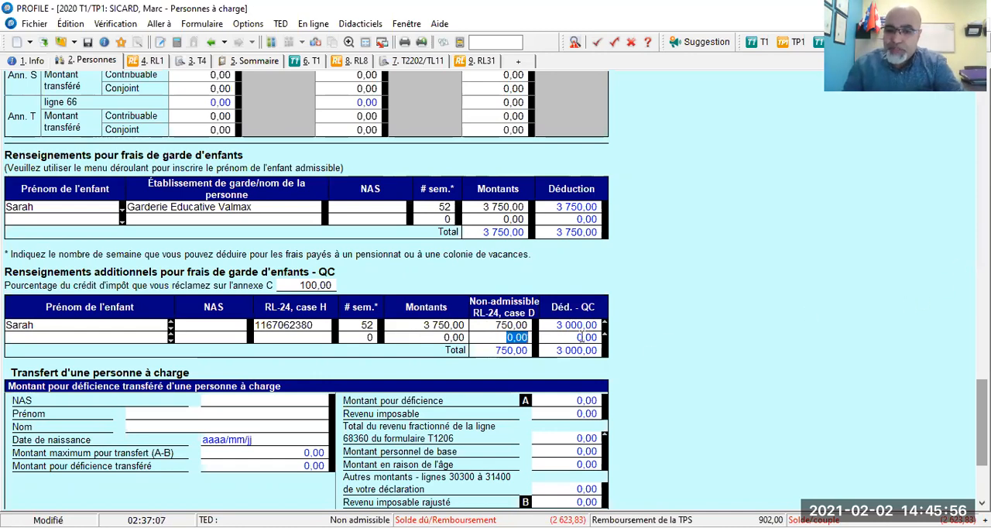
Change the child's non-admissible RL-24 box D amount to 3 000
{"action": "left_click", "coordinate": [493, 328]}
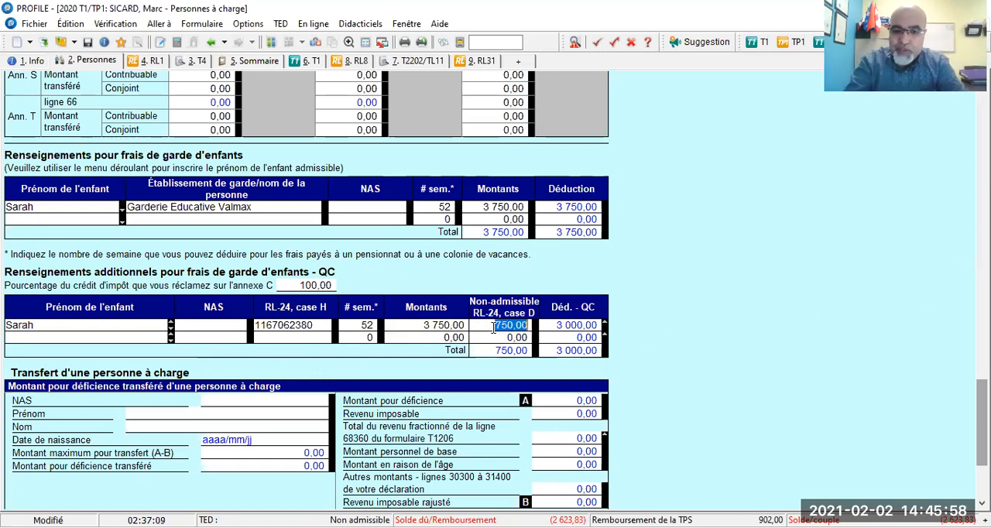
{"action": "type", "text": "3 000"}
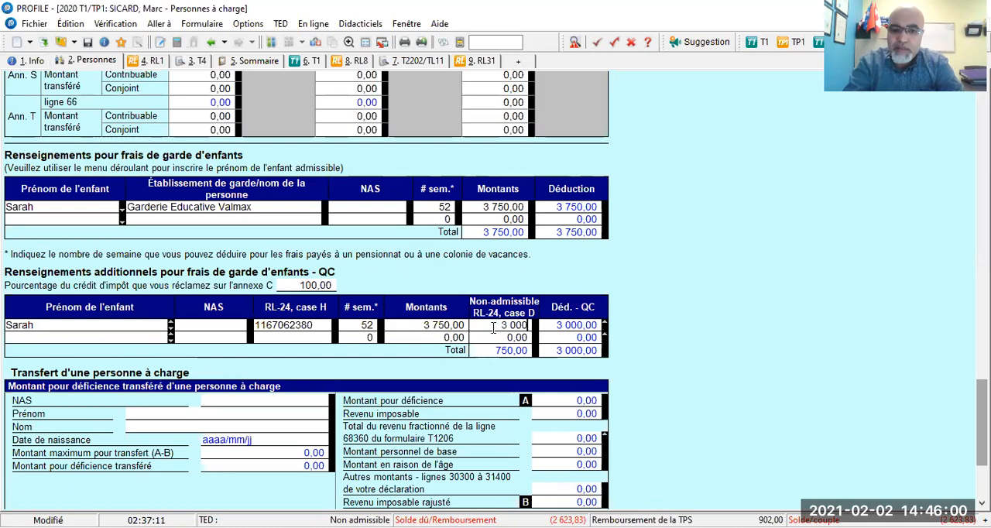
{"action": "key", "text": "Return"}
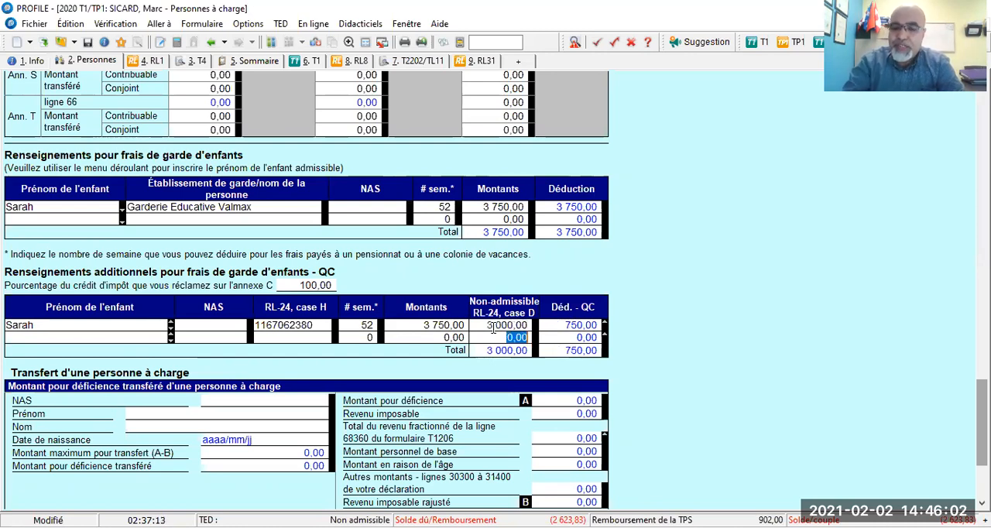
Reset the child's non-admissible RL-24 box D amount to 0 in the Québec childcare table
{"action": "left_click", "coordinate": [493, 328]}
{"action": "type", "text": "0"}
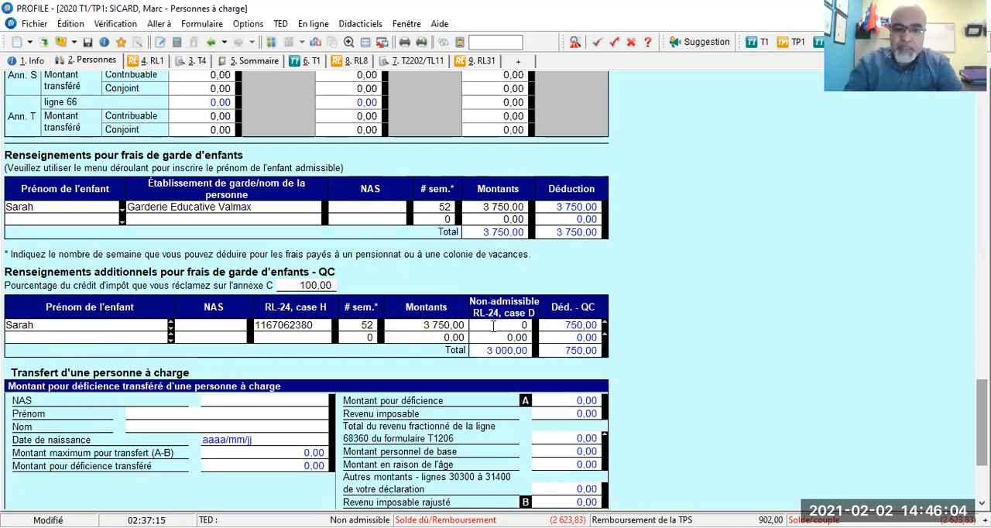
{"action": "key", "text": "Return"}
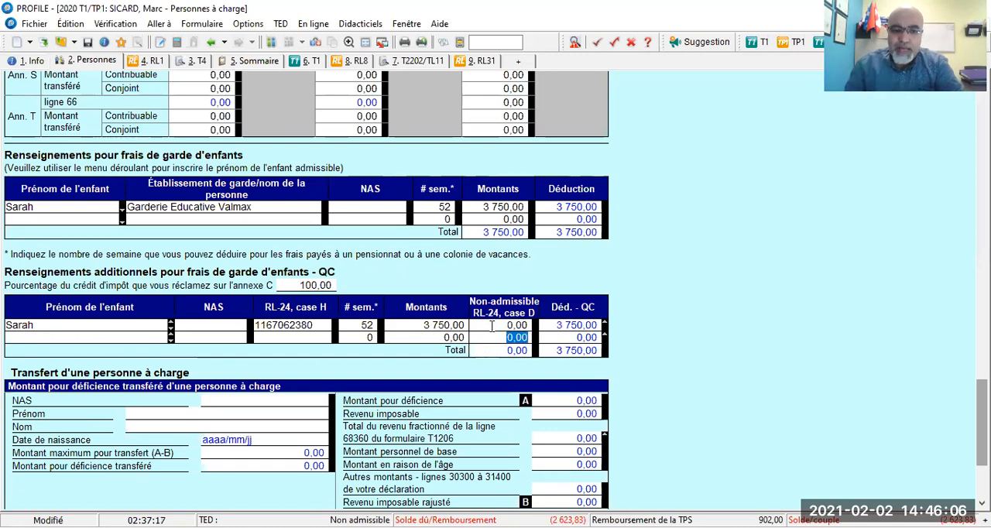
Open the child's number of weeks in the federal childcare expense table for editing
{"action": "scroll", "coordinate": [492, 325], "scroll_direction": "down", "scroll_amount": 2}
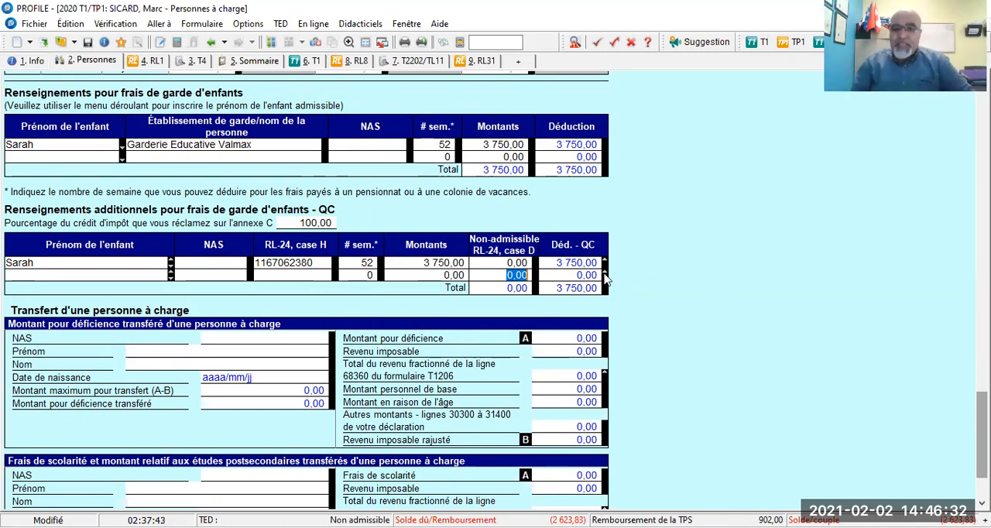
{"action": "left_click", "coordinate": [438, 144]}
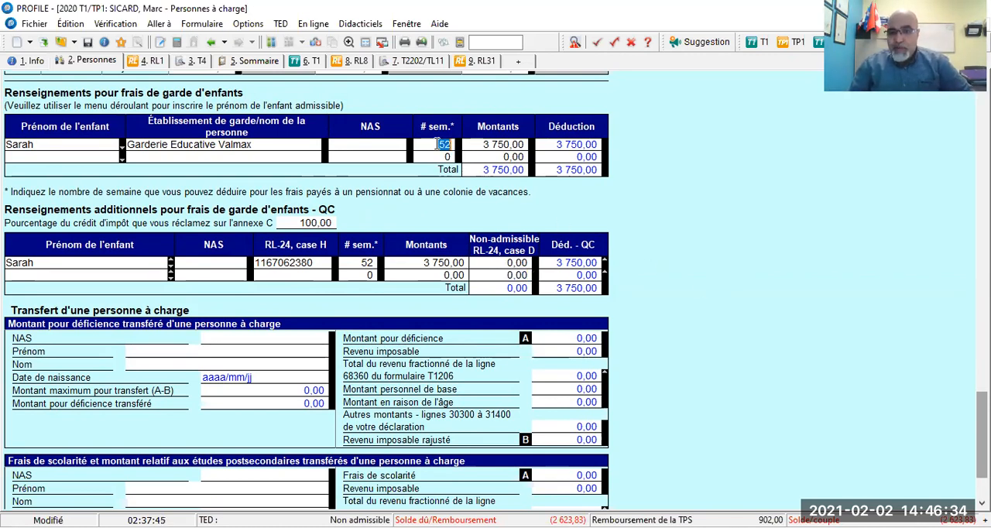